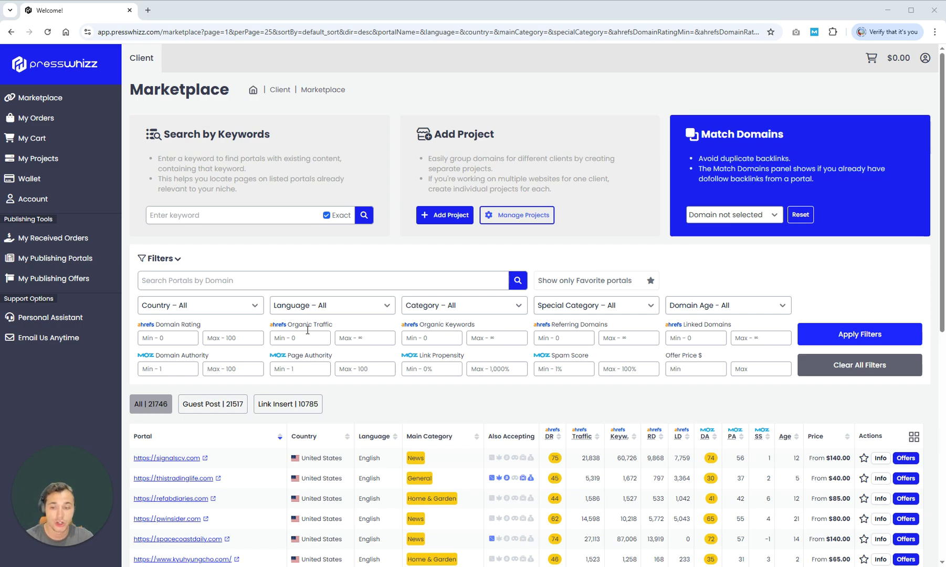
Put the cursor in the Marketplace's minimum Domain Rating field.
left_click(164, 334)
Enter 20 as the minimum Domain Rating and choose English as the language.
type("20")
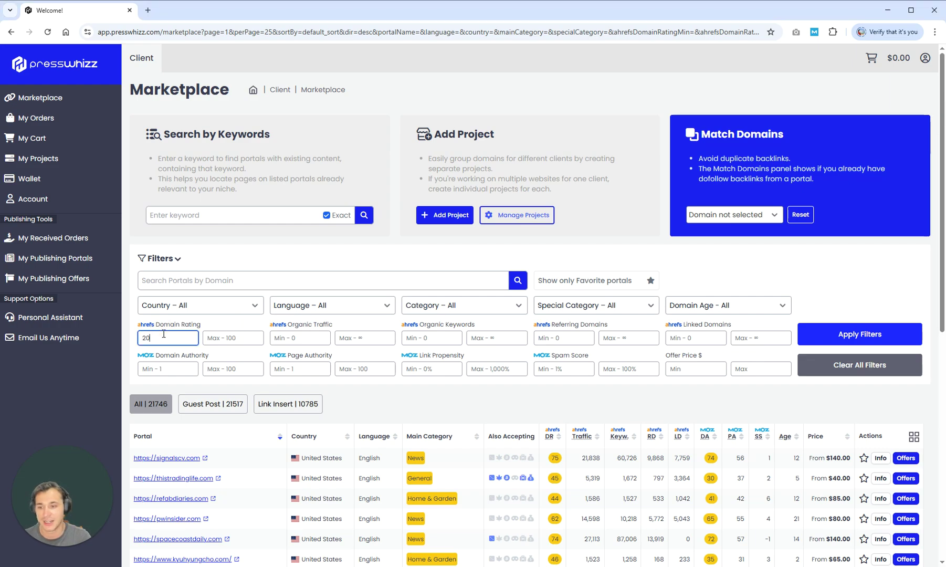
left_click(324, 314)
key("e")
scroll(326, 393, "down", 4)
scroll(326, 391, "up", 4)
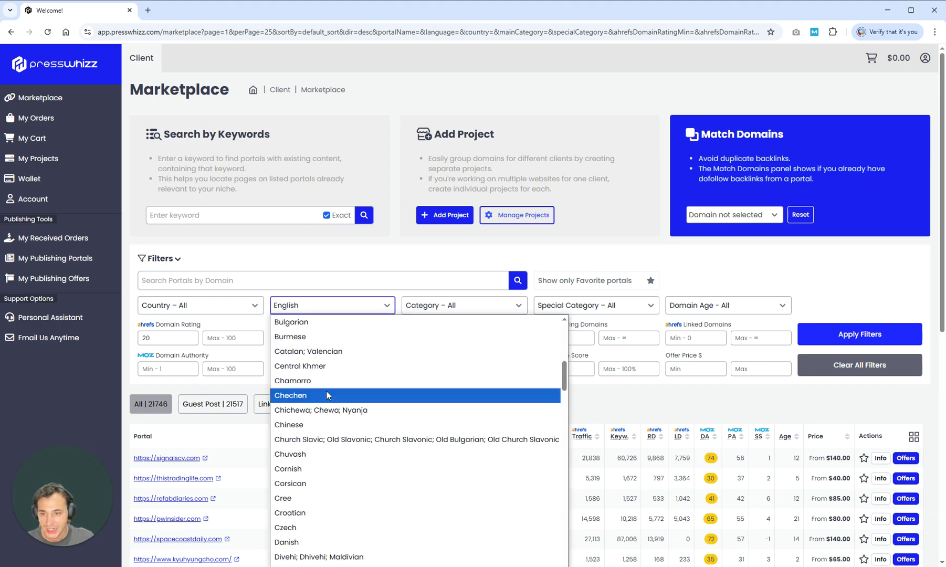
left_click(314, 340)
left_click(316, 310)
scroll(318, 326, "down", 5)
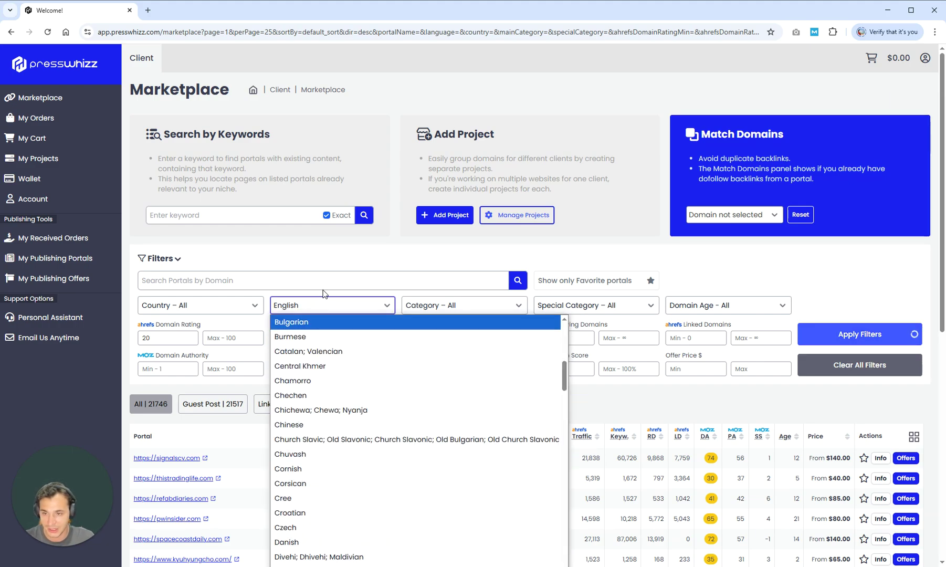
left_click(318, 363)
scroll(323, 420, "down", 5)
scroll(322, 428, "down", 10)
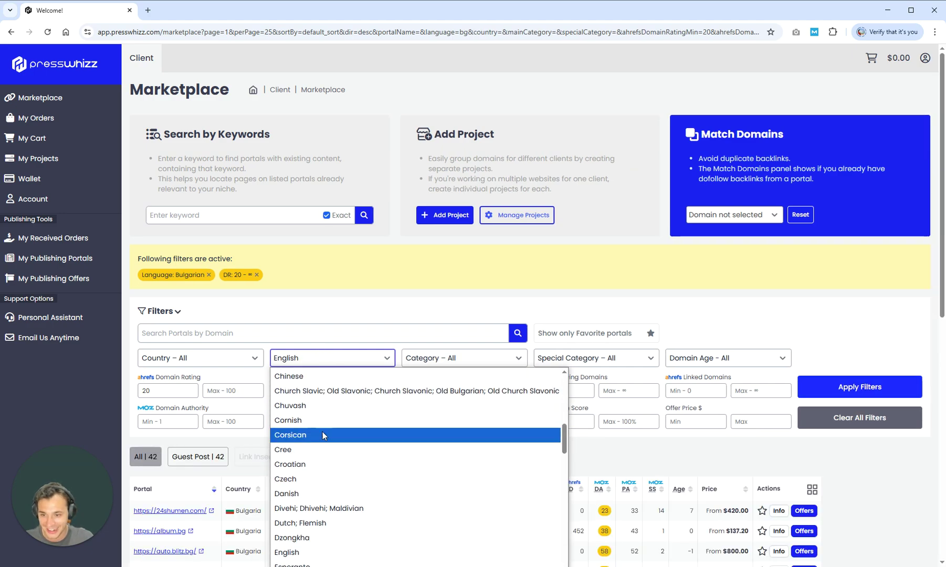
scroll(314, 425, "up", 3)
scroll(314, 431, "up", 3)
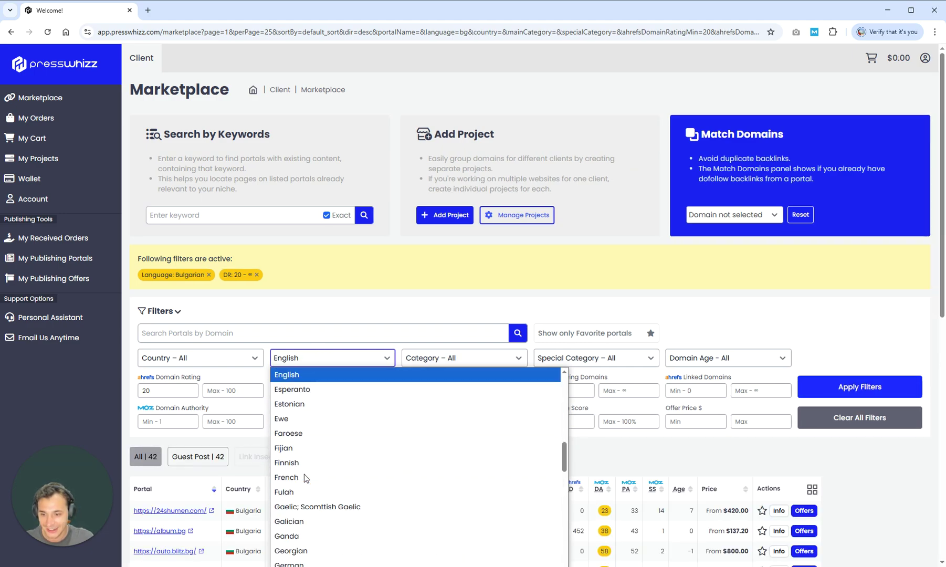
left_click(313, 390)
Set minimum organic traffic to 1000 and apply the filters, leaving 5,090 portals.
left_click(313, 390)
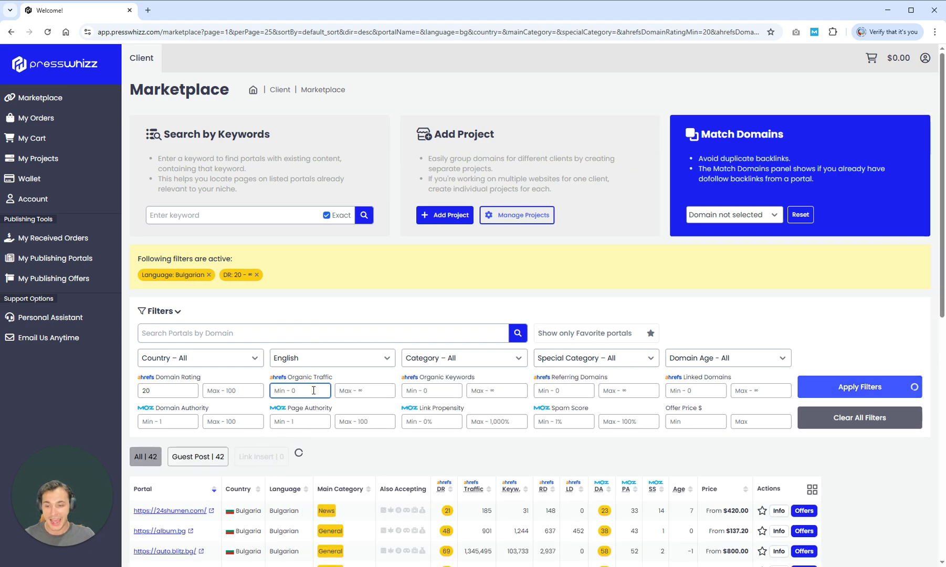
type("1000")
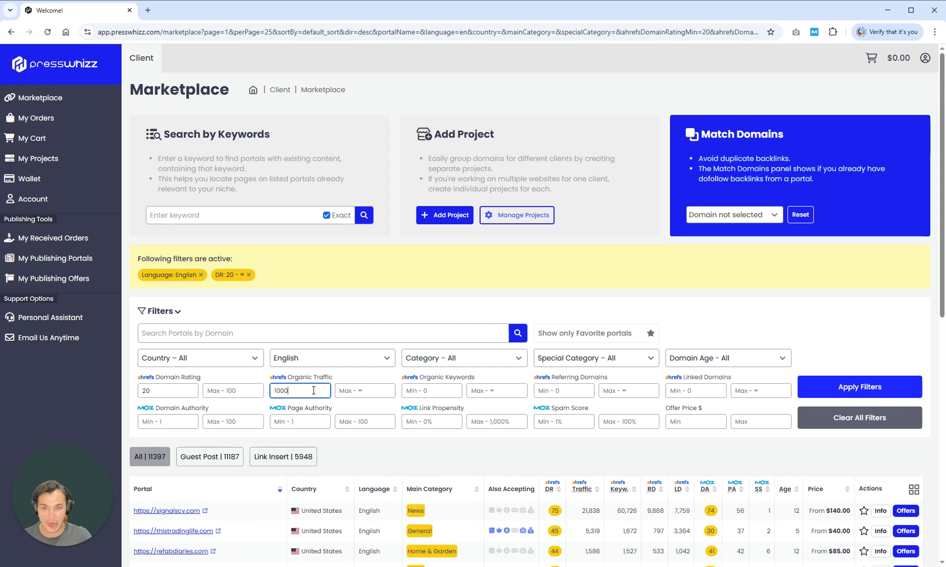
left_click(805, 291)
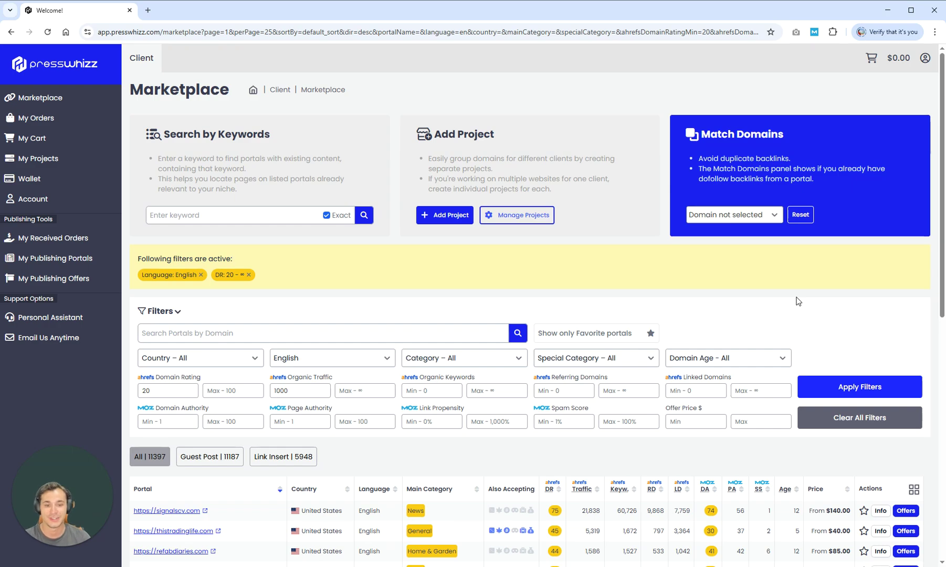
left_click(849, 392)
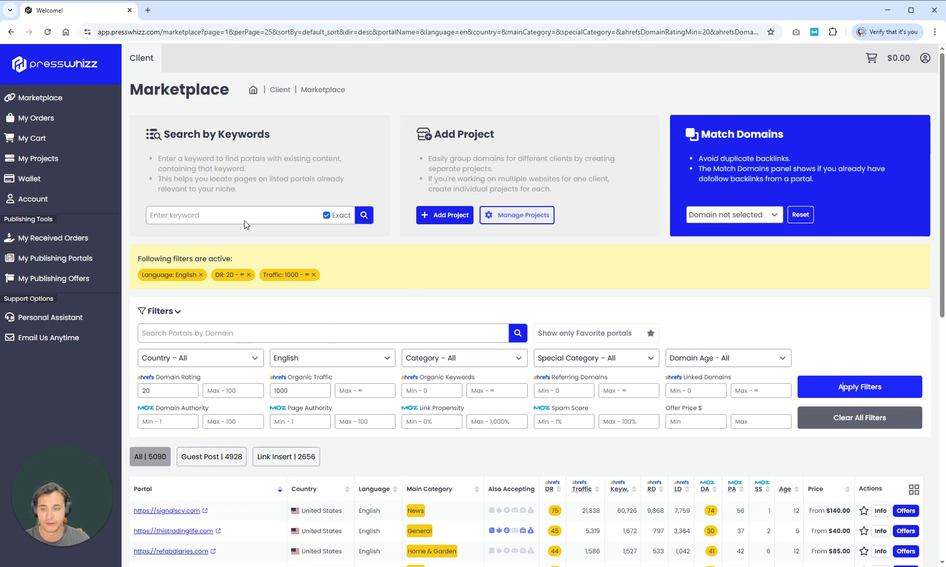
left_click(188, 216)
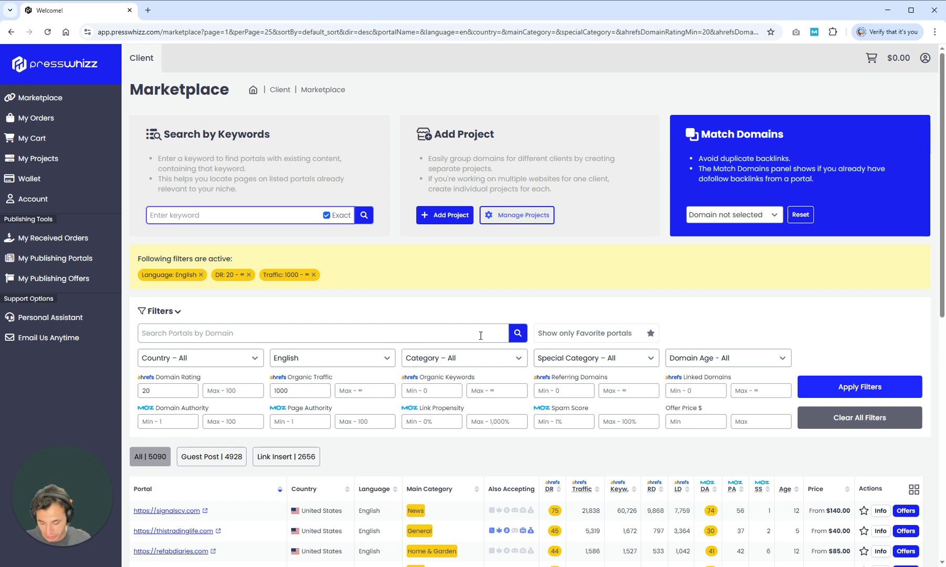
Search the filtered portals for the keyword '888 casino', narrowing results to 76.
type("888 casino")
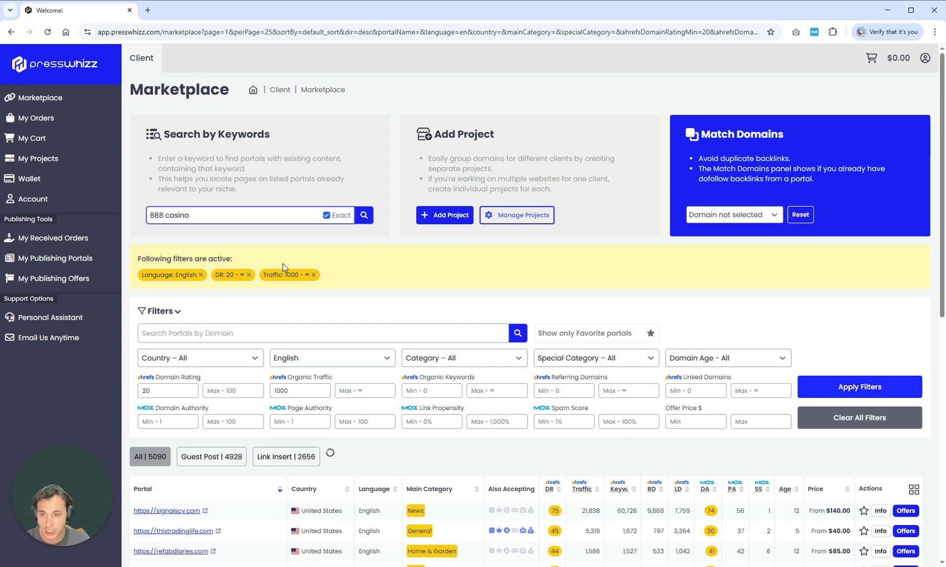
scroll(229, 308, "down", 3)
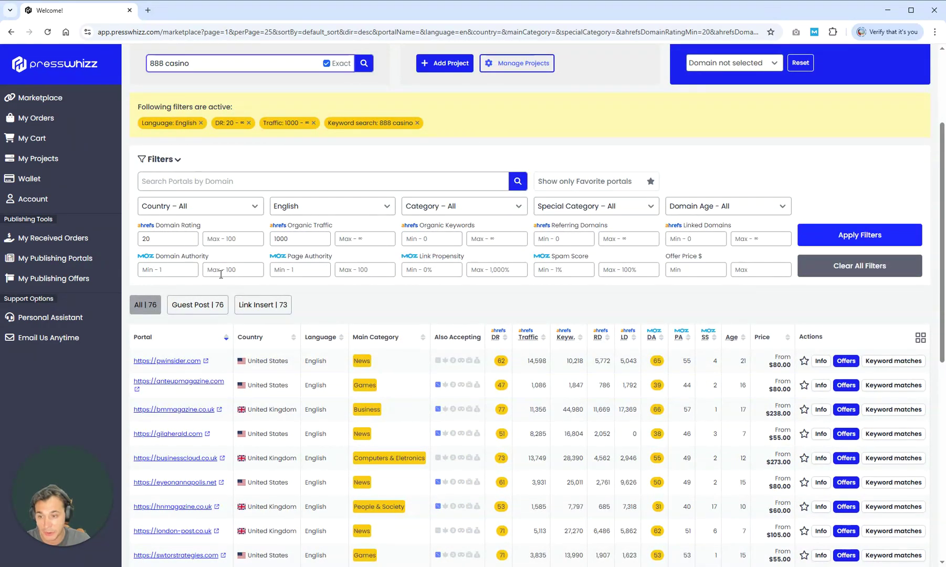
scroll(273, 310, "down", 1)
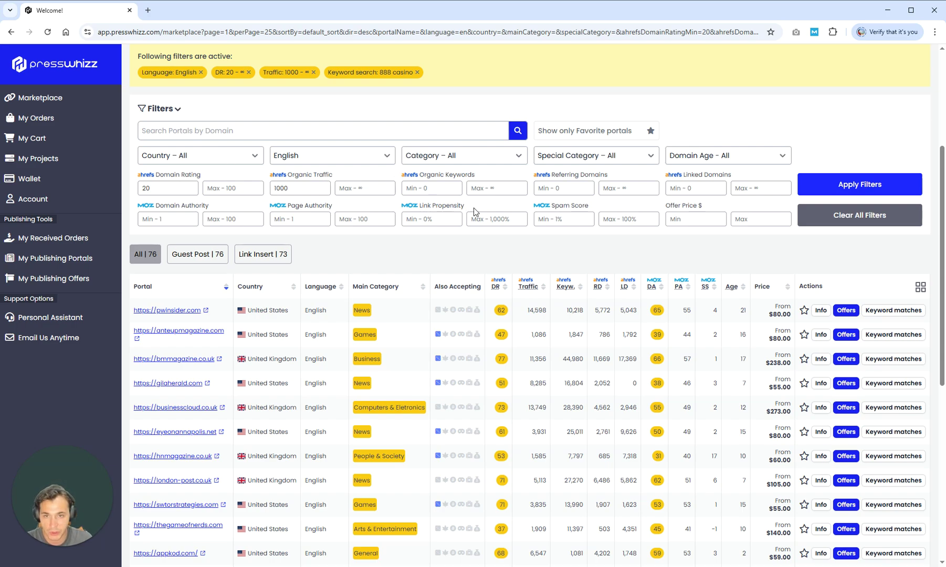
left_click(582, 158)
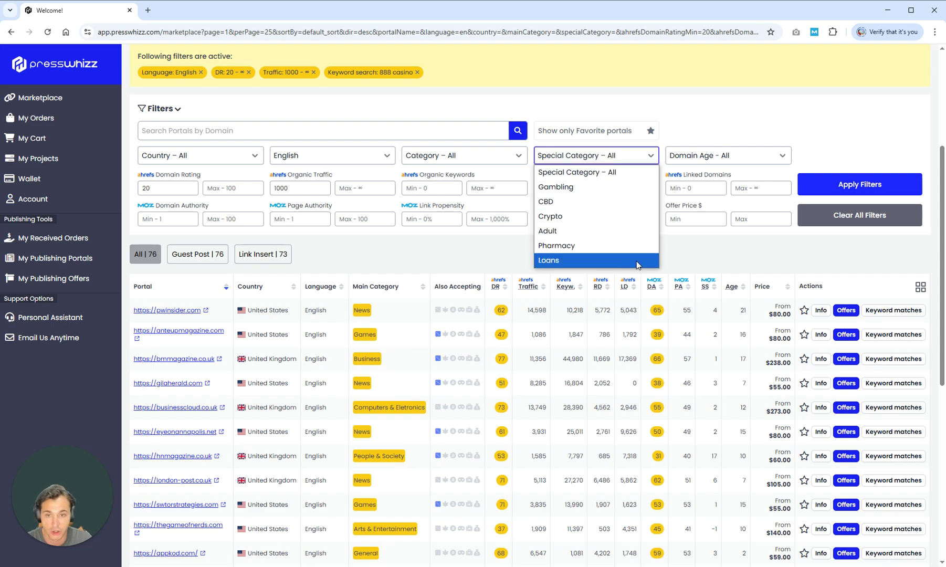
left_click(716, 259)
left_click(605, 158)
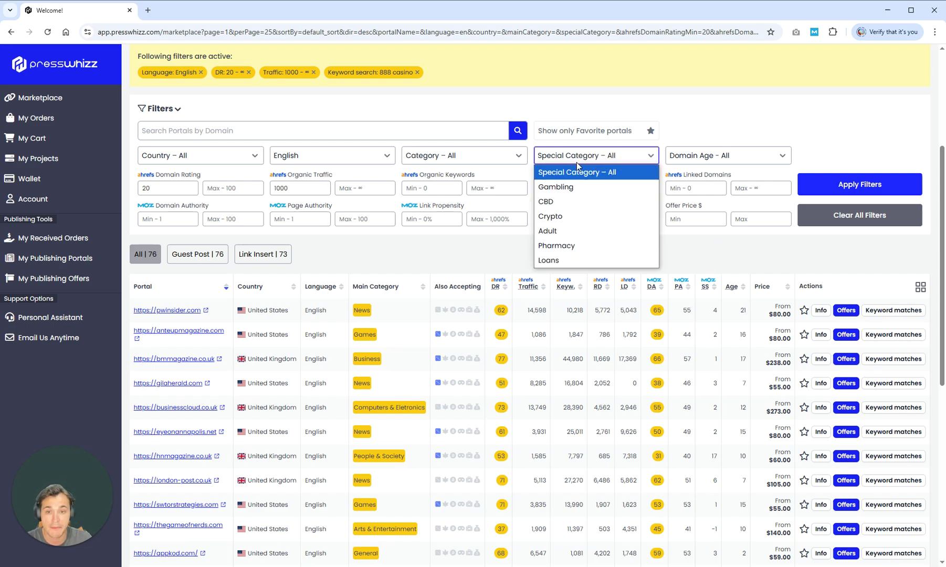
left_click(608, 175)
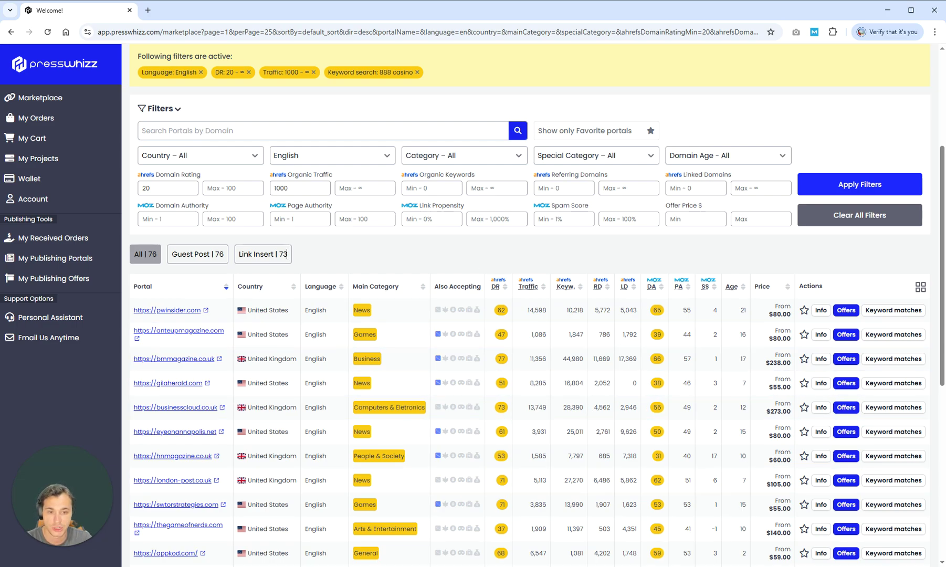
Show businesscloud.co.uk's single '888 casino' match and open that poker-sites article in a new tab.
left_click(894, 409)
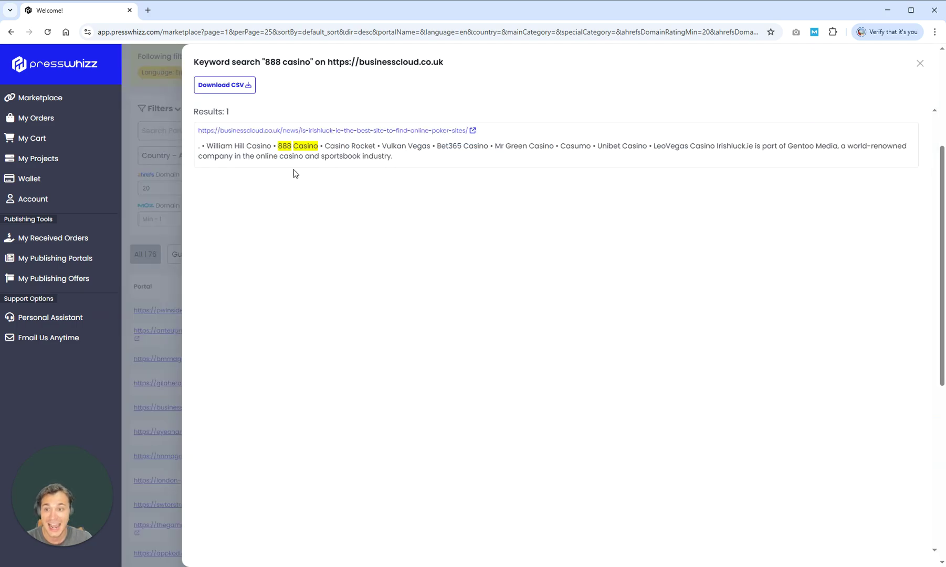
right_click(313, 131)
left_click(330, 147)
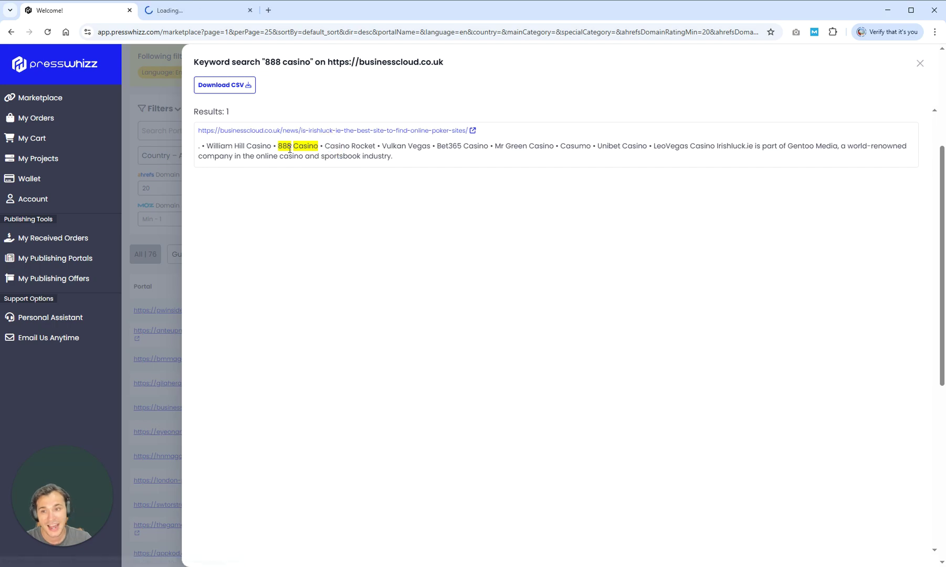
left_click_drag(278, 146, 320, 146)
key("ctrl+c")
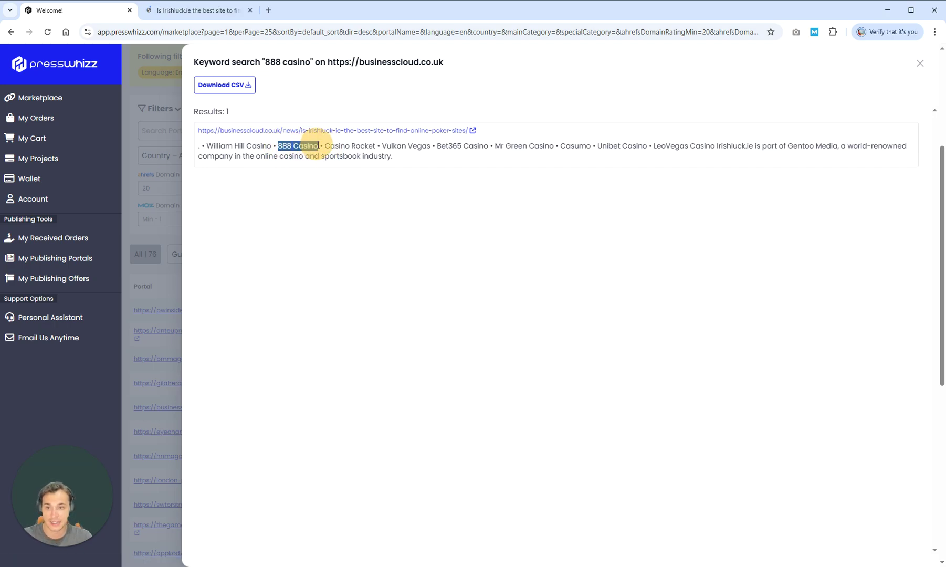
left_click(206, 17)
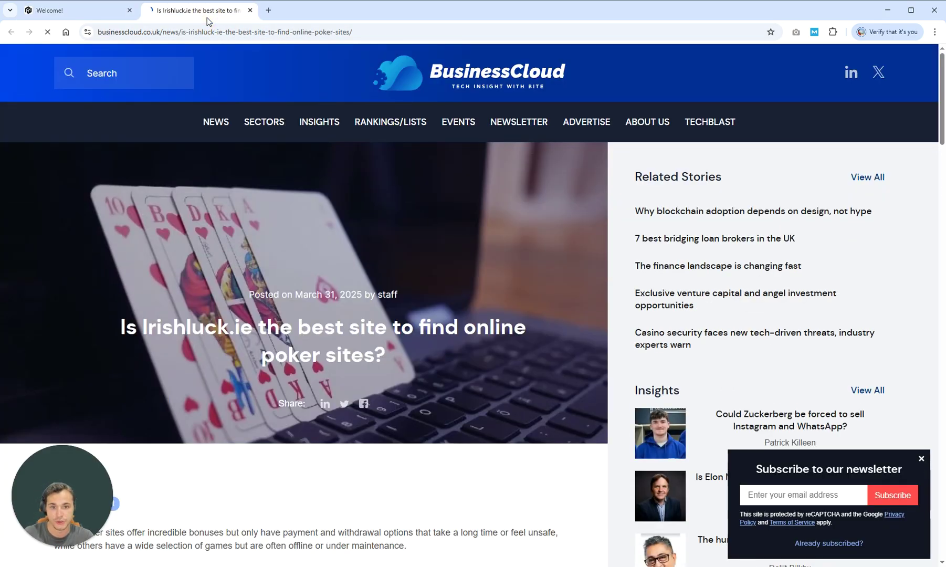
Find and select the '888 Casino' bullet in the BusinessCloud article, then return to PressWhizz.
key("ctrl+f")
key("ctrl+v")
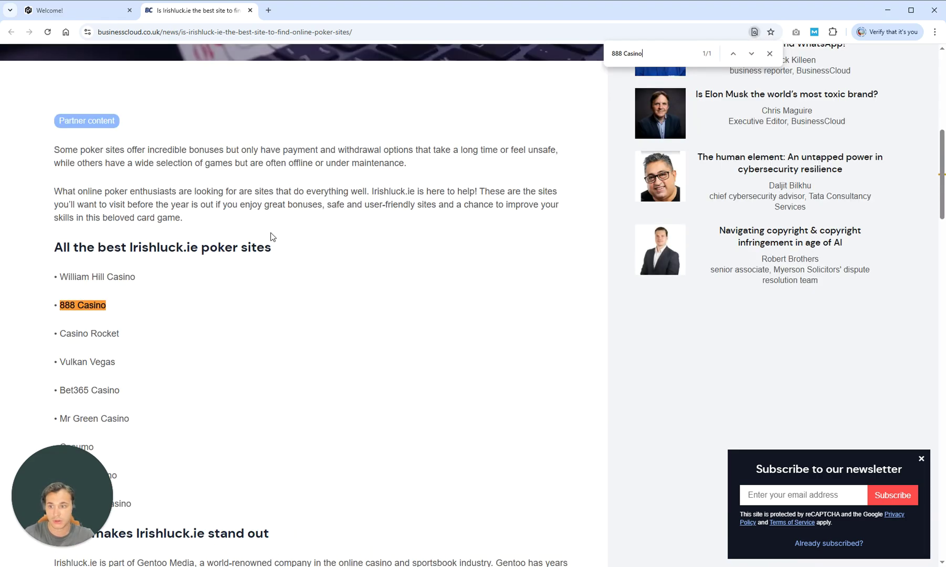
left_click_drag(113, 306, 60, 305)
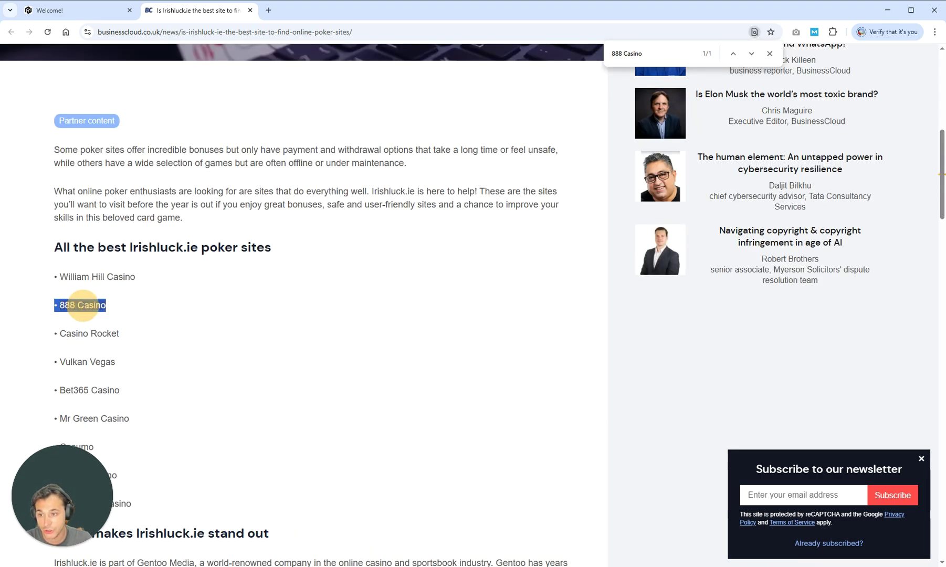
left_click(116, 309)
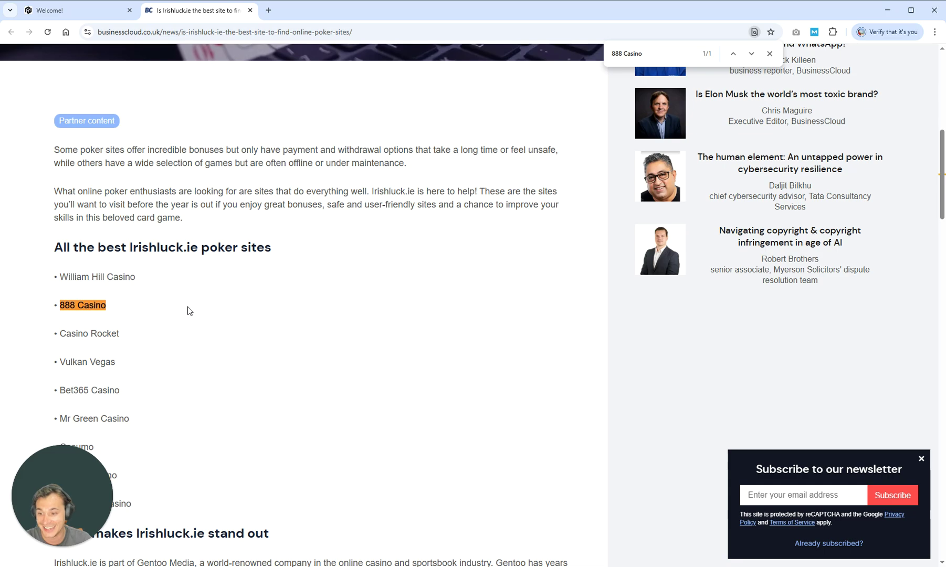
left_click_drag(136, 306, 61, 305)
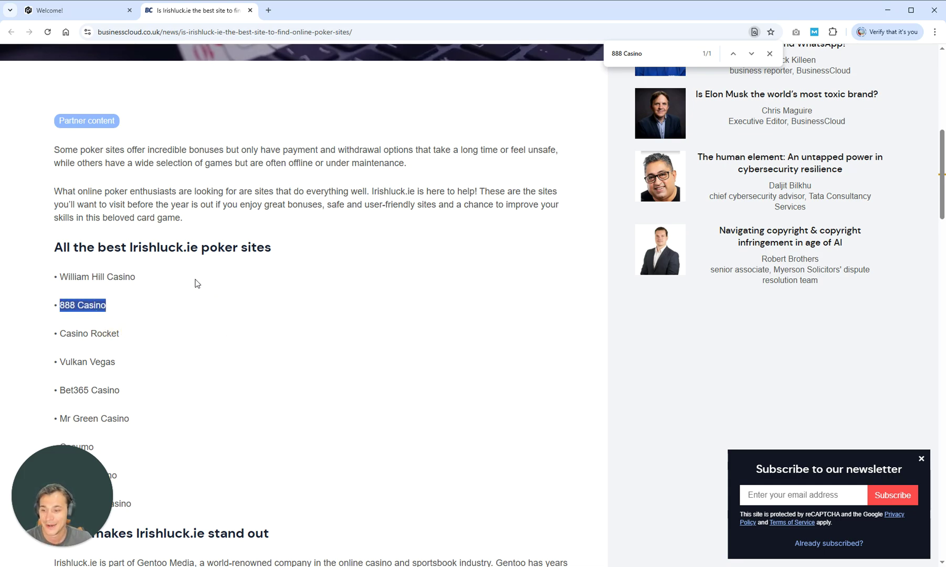
left_click(79, 11)
left_click(537, 234)
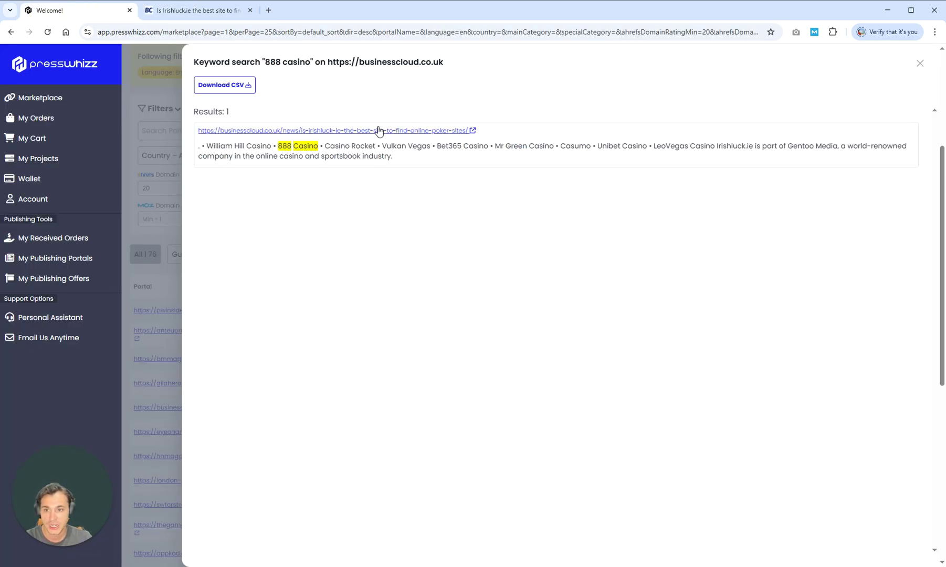
Copy the matched article's URL and add businesscloud.co.uk's $273 Link Insert offer to the cart.
right_click(378, 130)
left_click(451, 220)
left_click(920, 63)
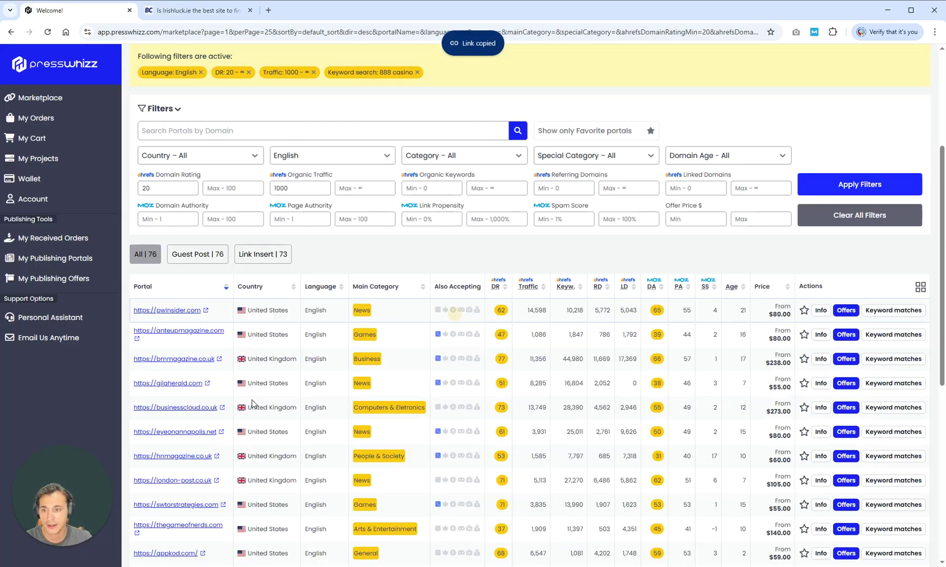
left_click(846, 408)
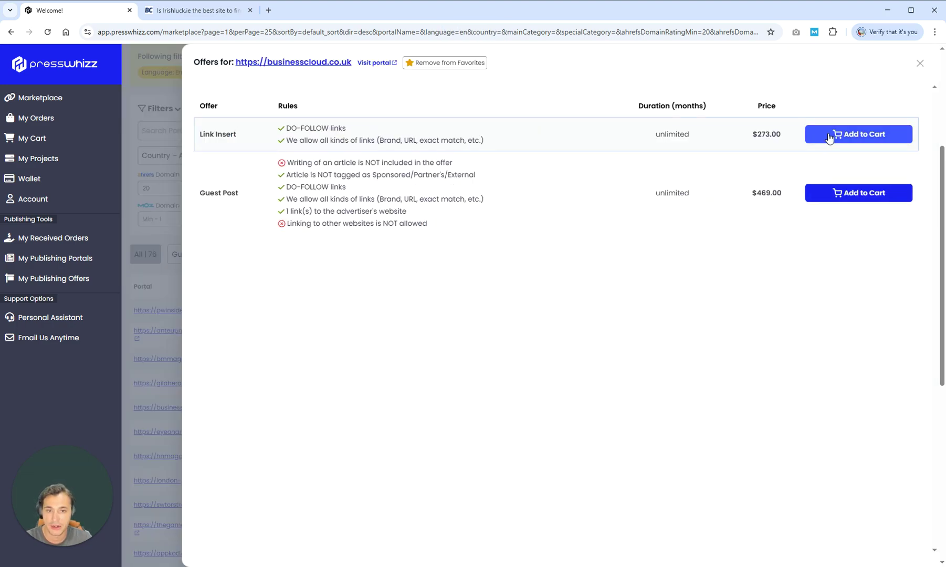
left_click(859, 137)
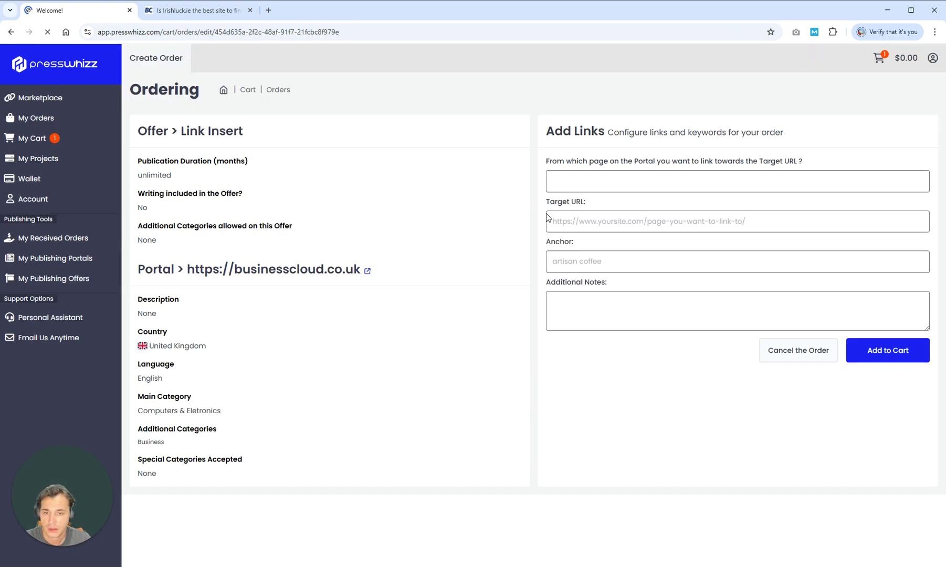
Paste the copied BusinessCloud poker-sites article URL into the order's Target URL field.
right_click(585, 226)
left_click(635, 319)
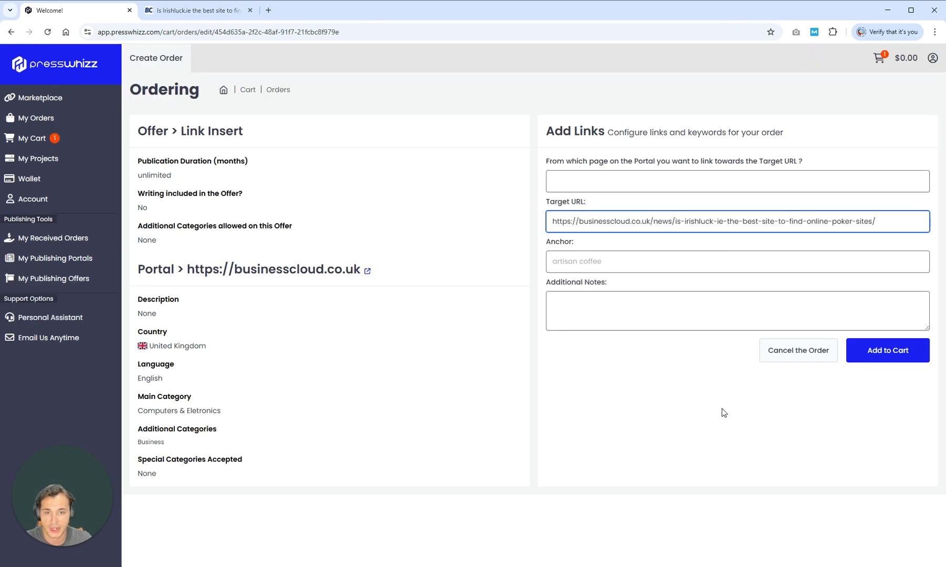